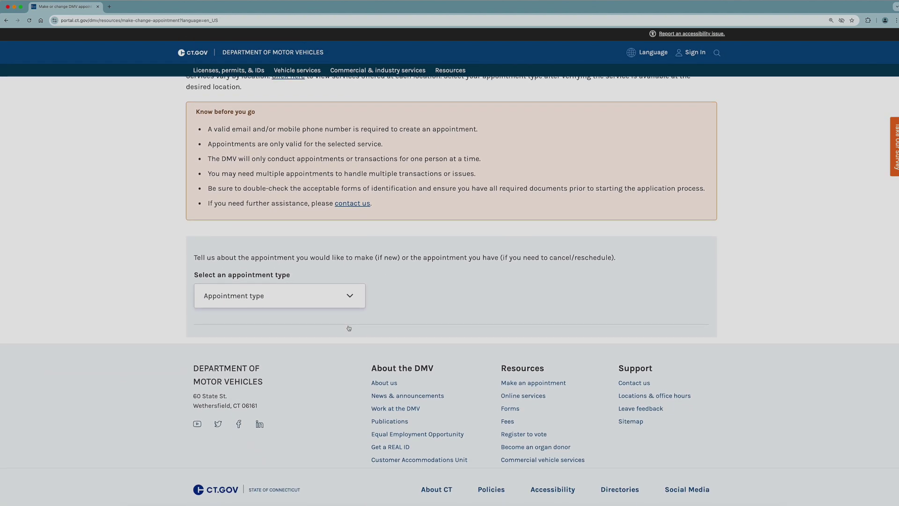
Choose License and non-driver ID services as the appointment type and start a new appointment
{"action": "left_click", "coordinate": [355, 300]}
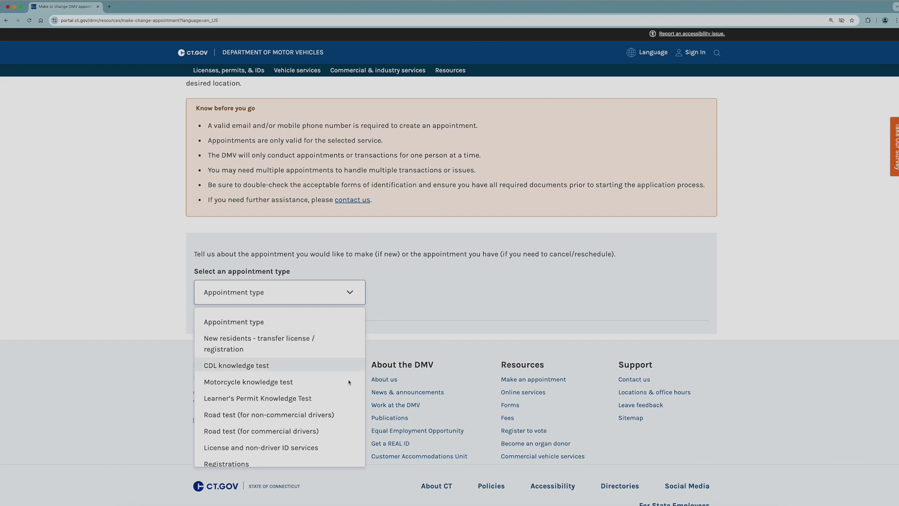
{"action": "left_click", "coordinate": [352, 450]}
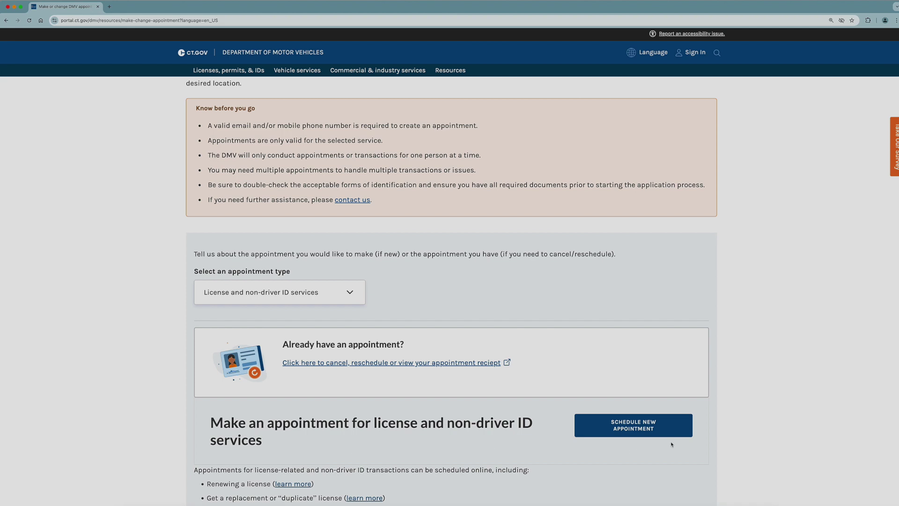
{"action": "left_click", "coordinate": [687, 432]}
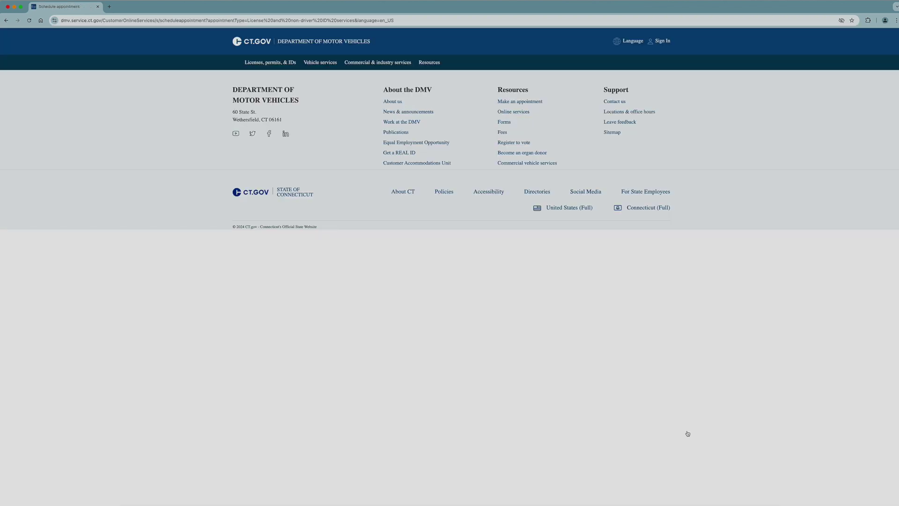
Answer Getting started as an Individual, with no Connecticut license and no out-of-state transfer
{"action": "key", "text": "super+equal"}
{"action": "key", "text": "super+equal"}
{"action": "key", "text": "super+equal"}
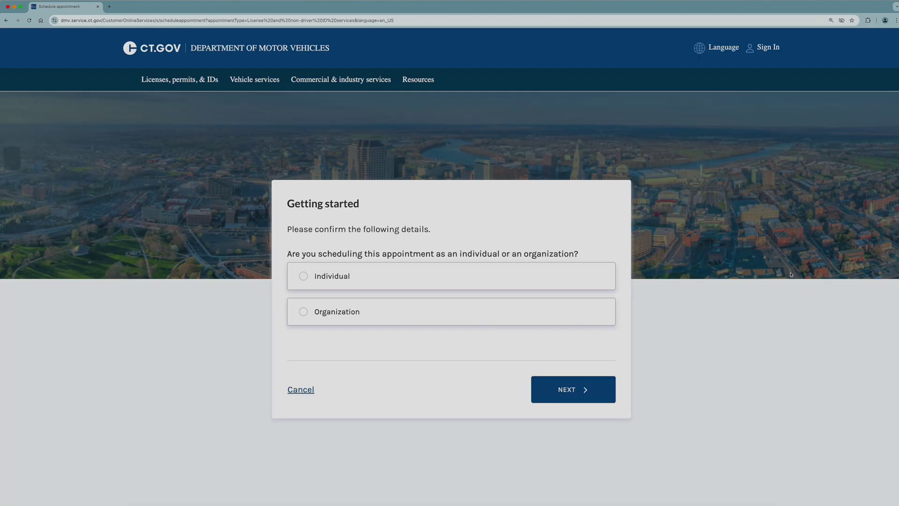
{"action": "left_click", "coordinate": [589, 279]}
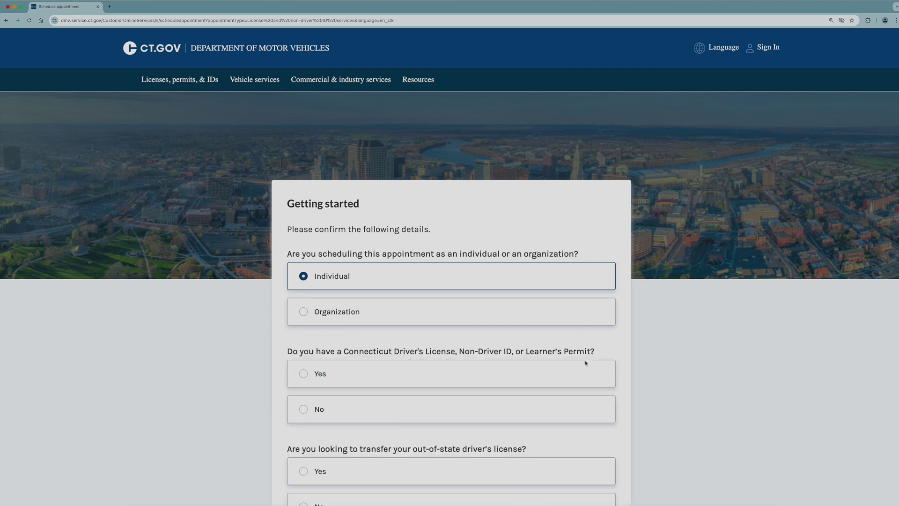
{"action": "left_click", "coordinate": [587, 409]}
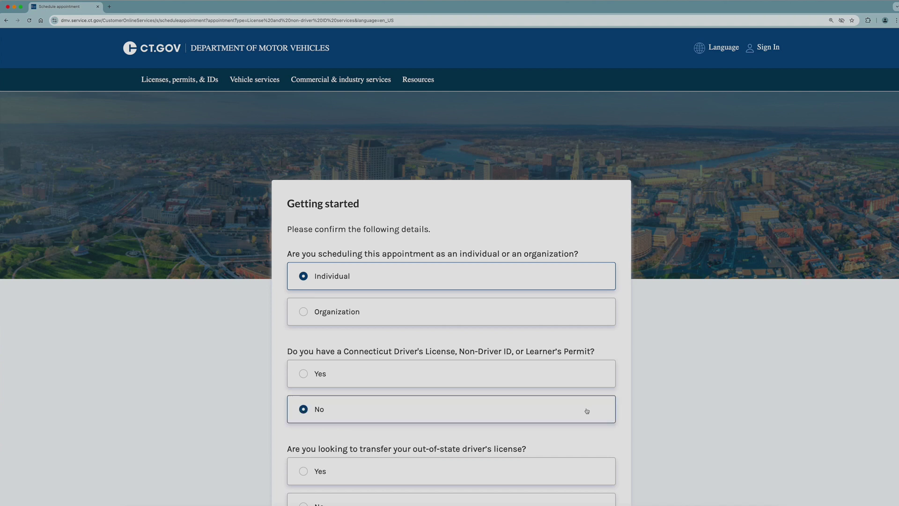
{"action": "left_click", "coordinate": [584, 504]}
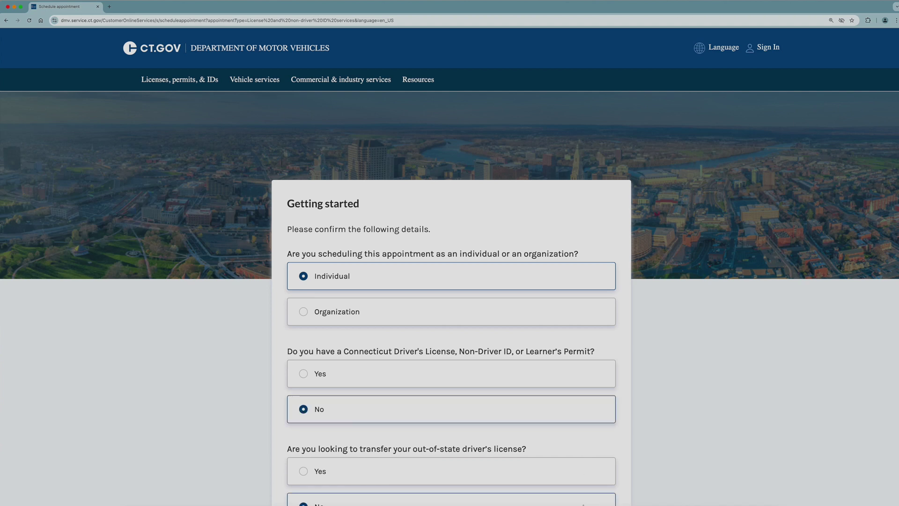
{"action": "scroll", "coordinate": [585, 502], "scroll_direction": "down", "scroll_amount": 10}
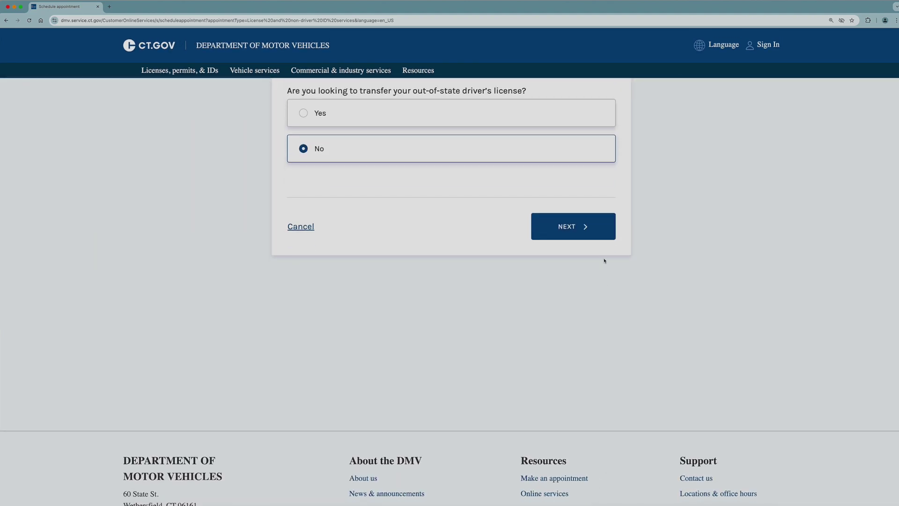
{"action": "left_click", "coordinate": [608, 235]}
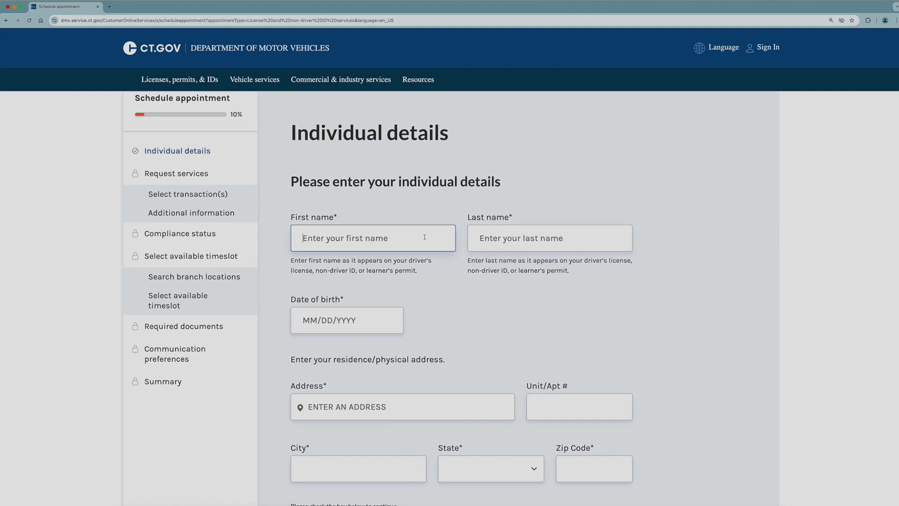
Enter the applicant's first name, last name and date of birth
{"action": "type", "text": "iCloud"}
{"action": "key", "text": "Tab"}
{"action": "type", "text": "iCloud"}
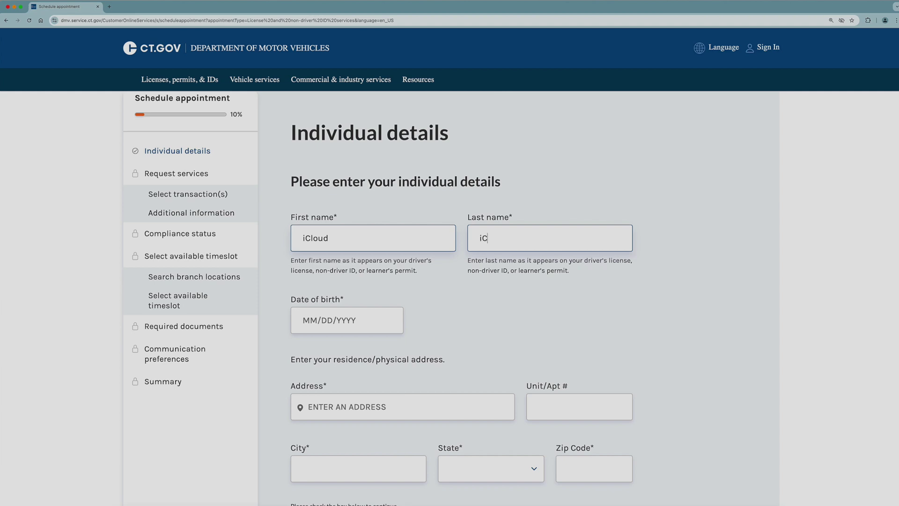
{"action": "key", "text": "Tab"}
{"action": "type", "text": "01/"}
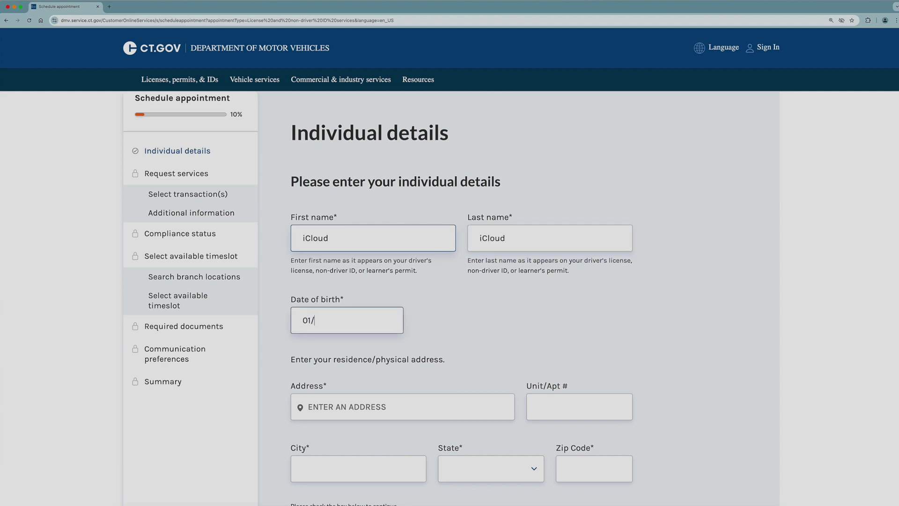
{"action": "type", "text": "01/2001"}
Enter the residence address from the suggestions, pass the robot check and submit the details
{"action": "left_click", "coordinate": [346, 406]}
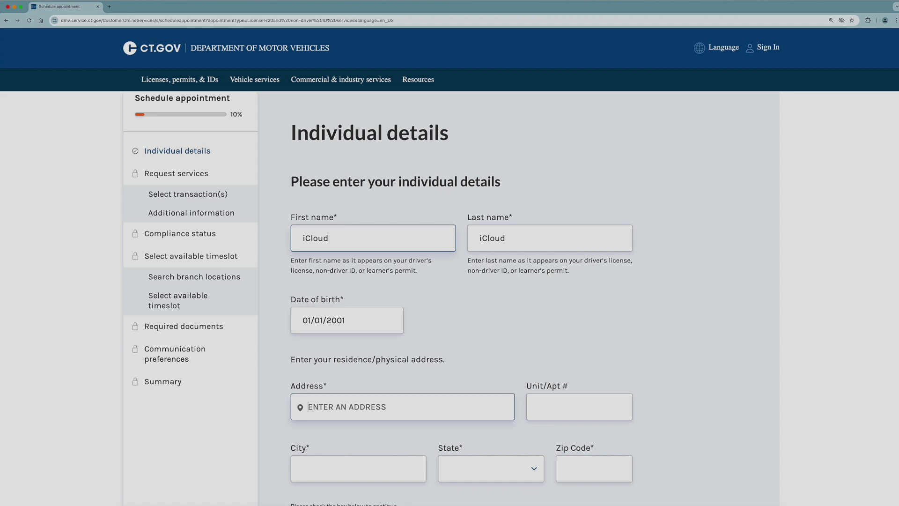
{"action": "type", "text": "60 STATE ST WETHERSFIELD"}
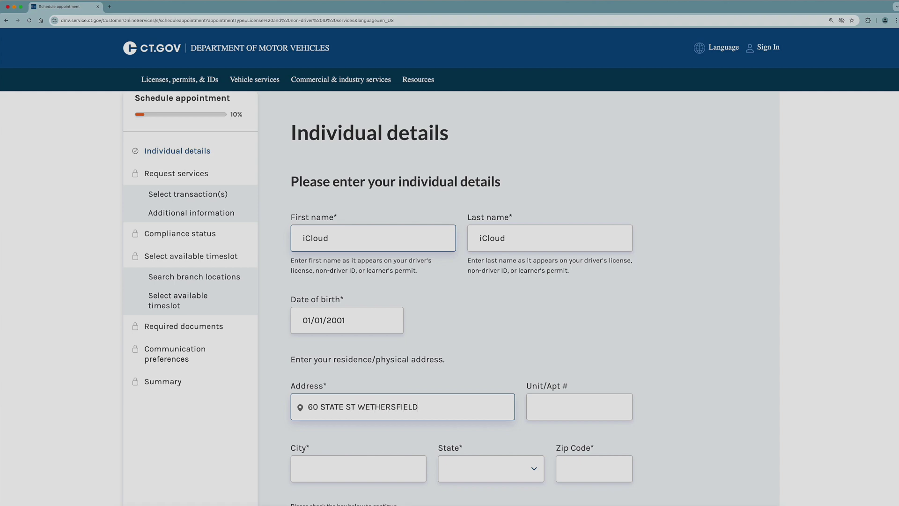
{"action": "key", "text": "BackSpace"}
{"action": "key", "text": "BackSpace"}
{"action": "key", "text": "BackSpace"}
{"action": "key", "text": "BackSpace"}
{"action": "key", "text": "BackSpace"}
{"action": "scroll", "coordinate": [475, 228], "scroll_direction": "down", "scroll_amount": 4}
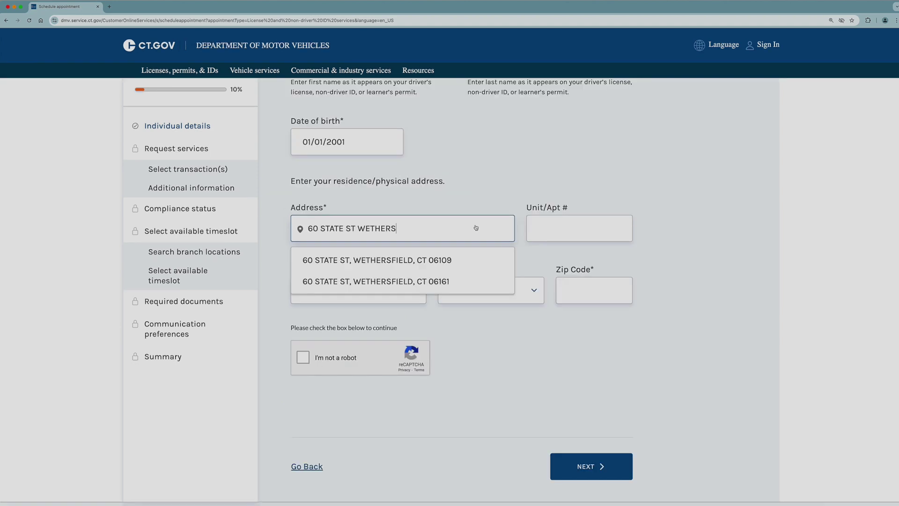
{"action": "left_click", "coordinate": [474, 282]}
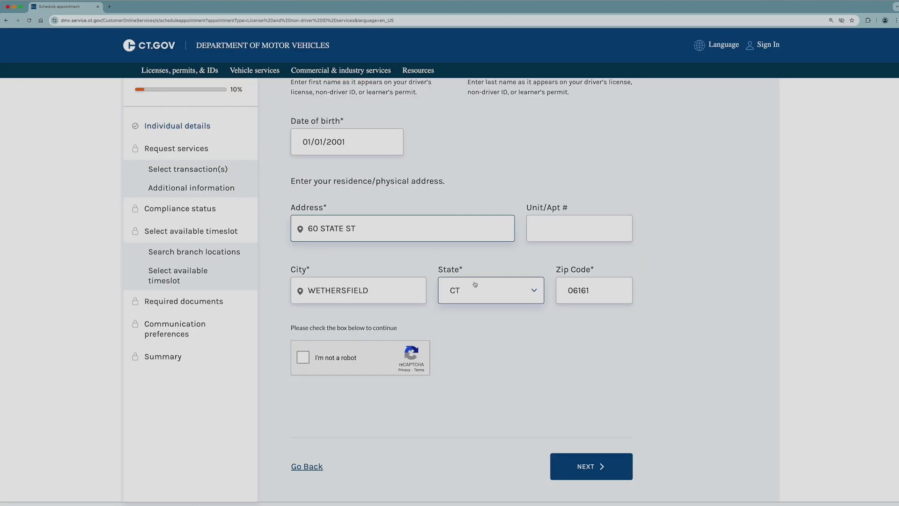
{"action": "left_click", "coordinate": [308, 364]}
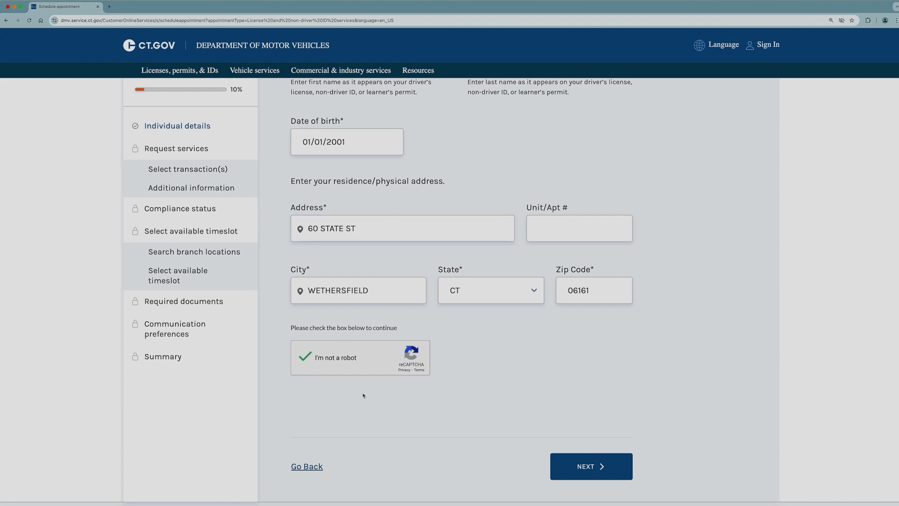
{"action": "left_click", "coordinate": [625, 475]}
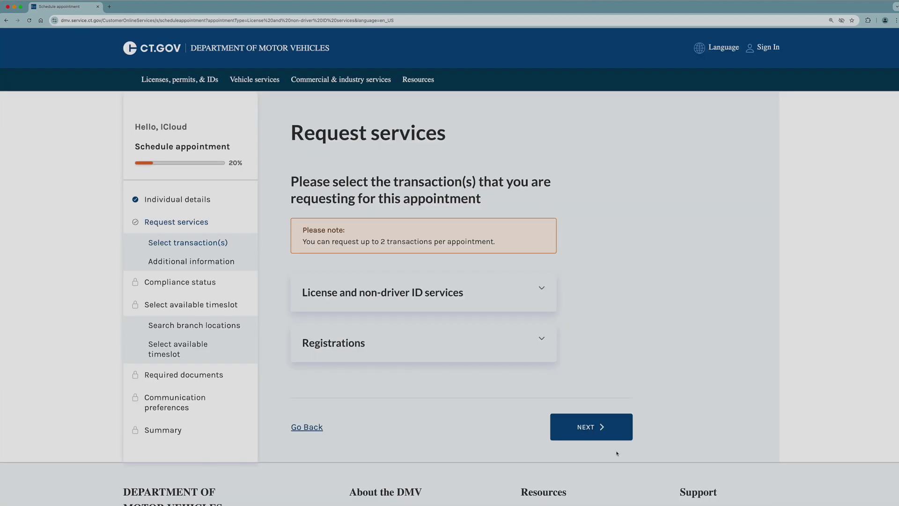
Select Get a new non-driver ID and Get a parking placard, then confirm both transactions
{"action": "left_click", "coordinate": [543, 290]}
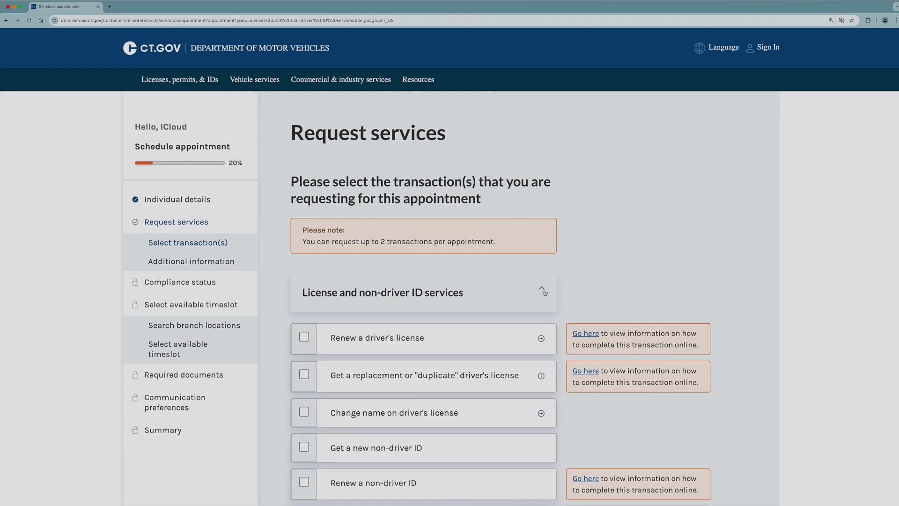
{"action": "left_click", "coordinate": [304, 447]}
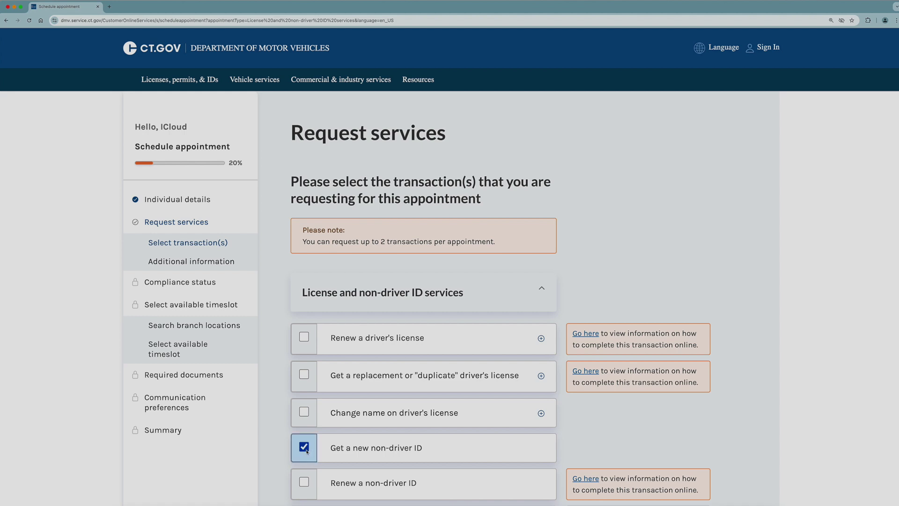
{"action": "scroll", "coordinate": [307, 451], "scroll_direction": "down", "scroll_amount": 7}
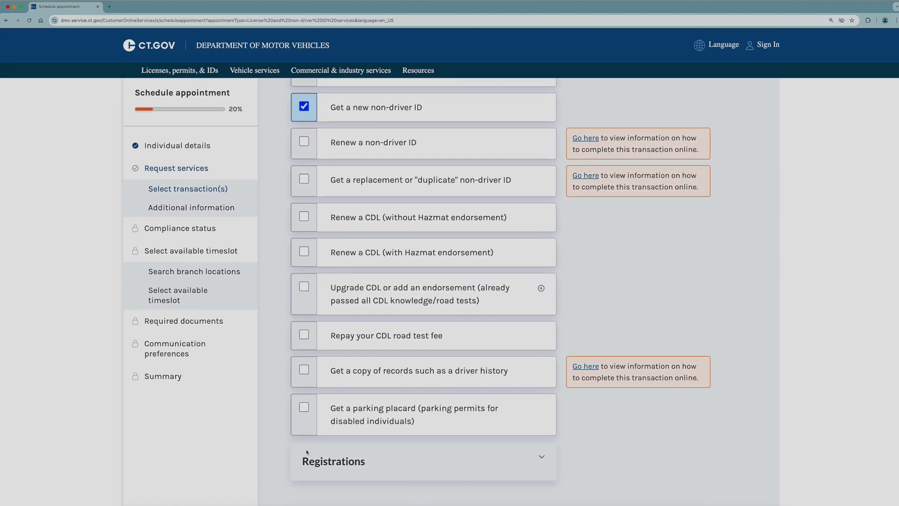
{"action": "left_click", "coordinate": [304, 409]}
{"action": "scroll", "coordinate": [307, 411], "scroll_direction": "down", "scroll_amount": 5}
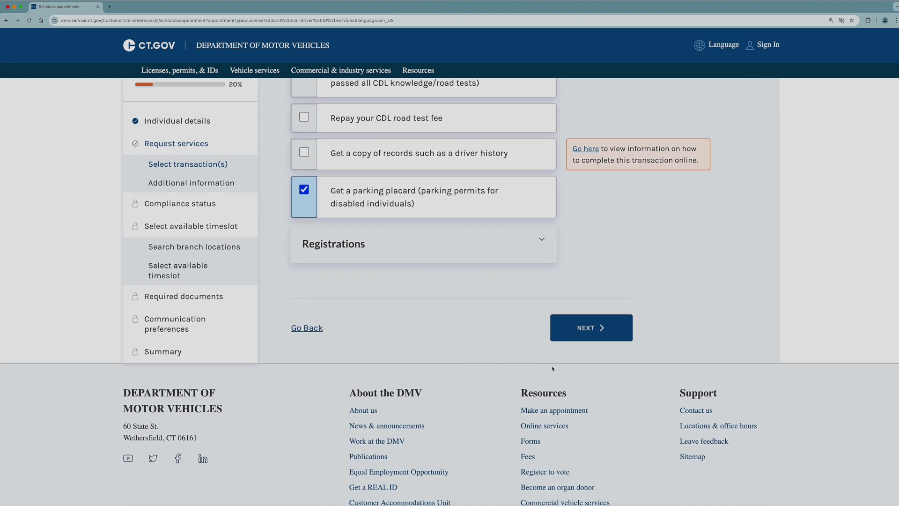
{"action": "left_click", "coordinate": [629, 336]}
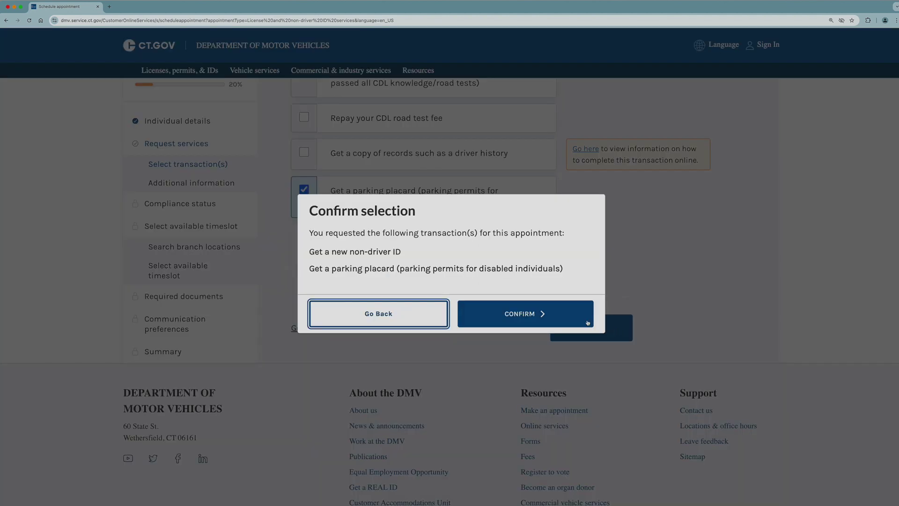
{"action": "left_click", "coordinate": [587, 322]}
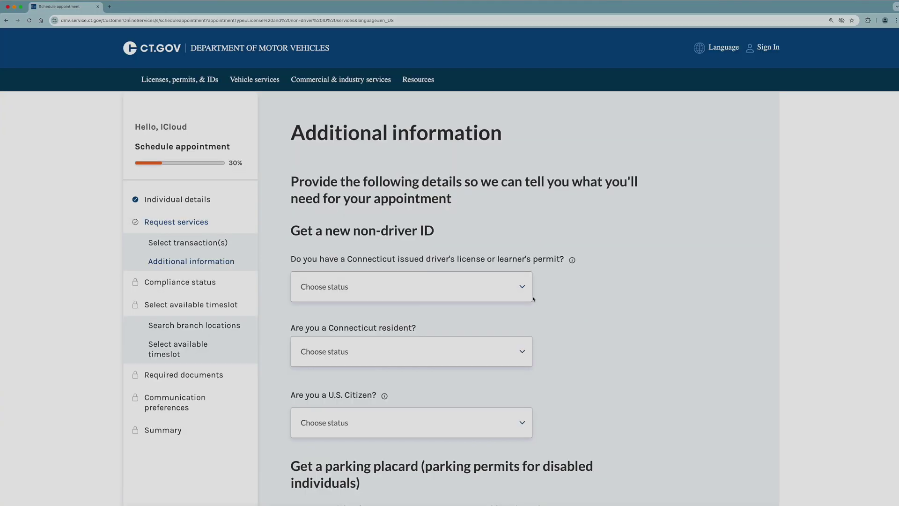
Answer Yes to the Connecticut license, Connecticut resident and U.S. citizen questions
{"action": "left_click", "coordinate": [504, 290]}
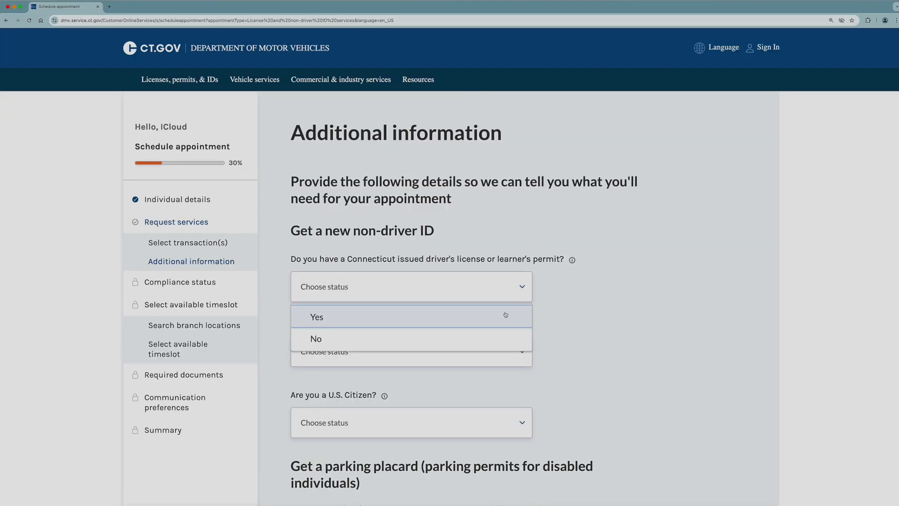
{"action": "left_click", "coordinate": [506, 316]}
{"action": "left_click", "coordinate": [505, 353]}
{"action": "left_click", "coordinate": [504, 382]}
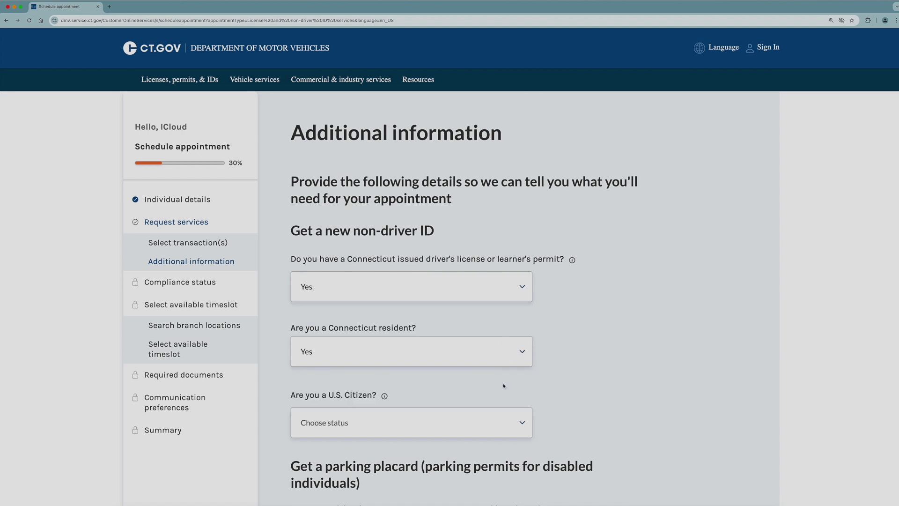
{"action": "left_click", "coordinate": [502, 427]}
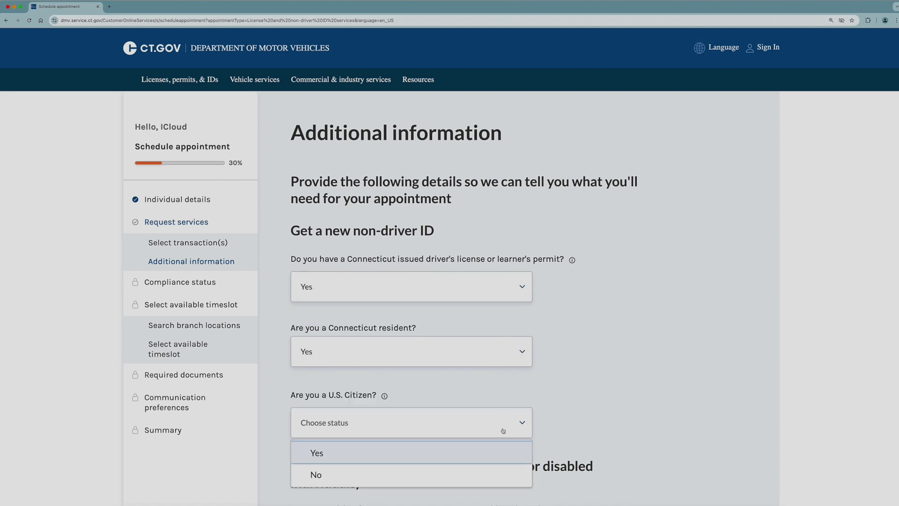
{"action": "left_click", "coordinate": [500, 455]}
{"action": "scroll", "coordinate": [501, 455], "scroll_direction": "down", "scroll_amount": 8}
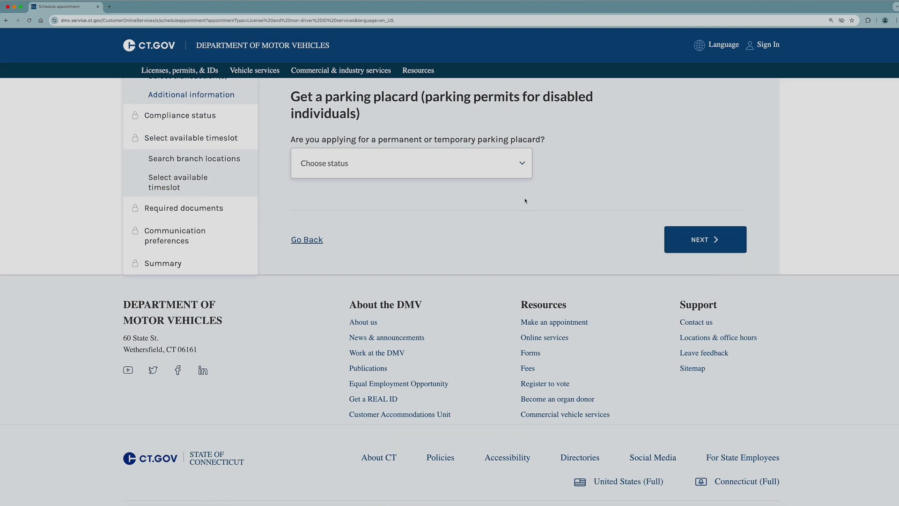
Choose a Permanent parking placard and acknowledge the compliance status check
{"action": "left_click", "coordinate": [523, 171]}
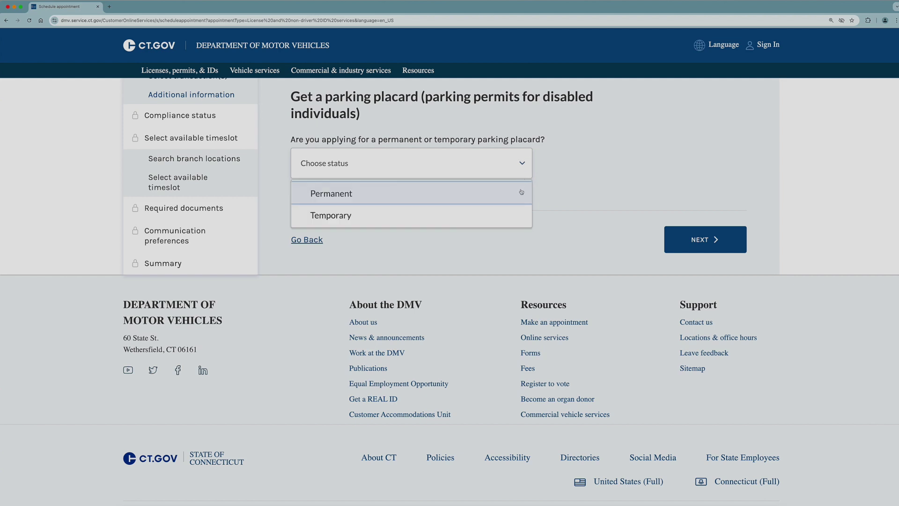
{"action": "left_click", "coordinate": [522, 192]}
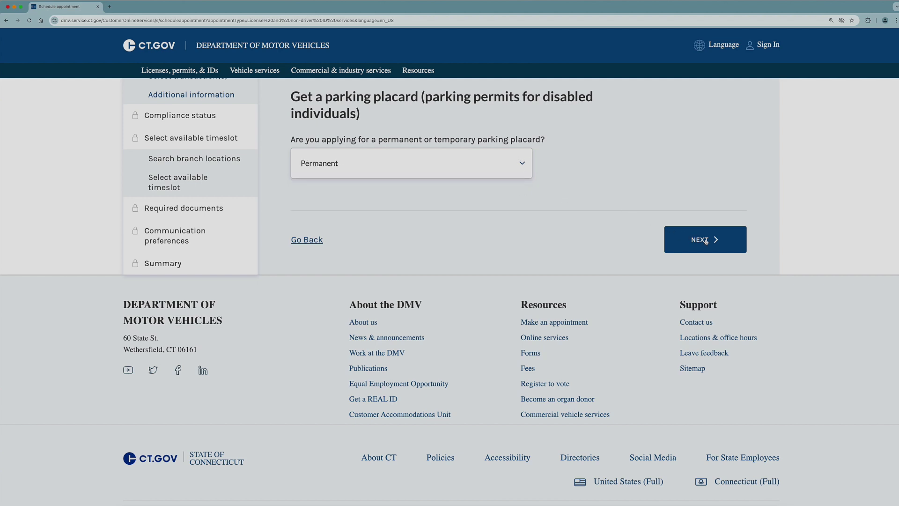
{"action": "left_click", "coordinate": [735, 247]}
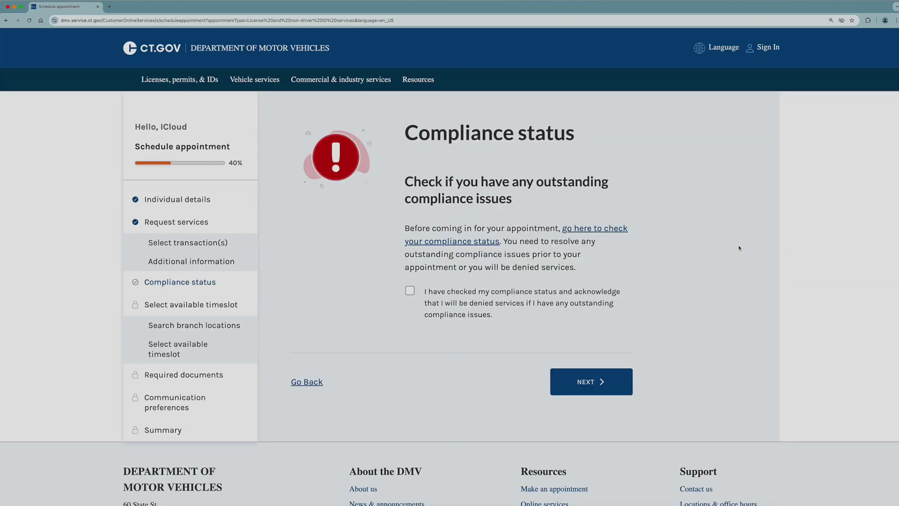
{"action": "left_click", "coordinate": [413, 294]}
{"action": "left_click", "coordinate": [624, 390]}
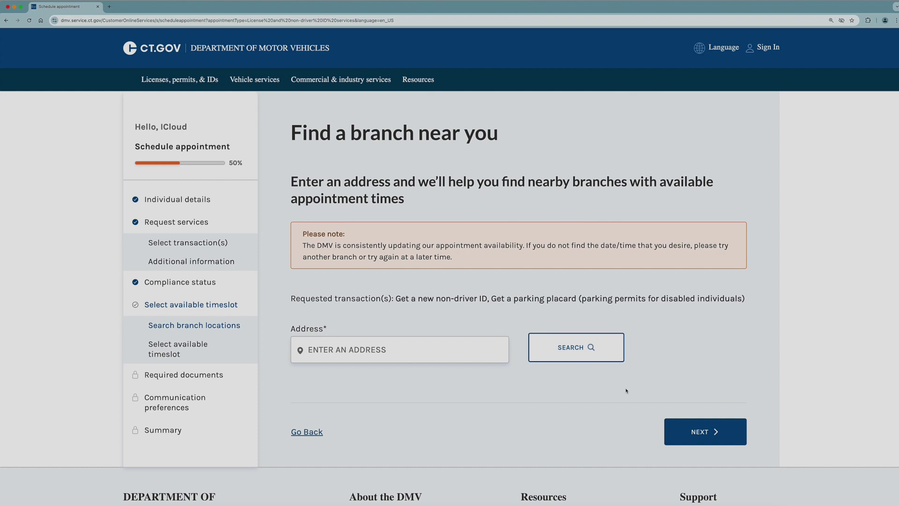
Search branches near a Wethersfield, CT 06161 address and pick the Wethersfield branch
{"action": "left_click", "coordinate": [475, 352]}
{"action": "type", "text": "60"}
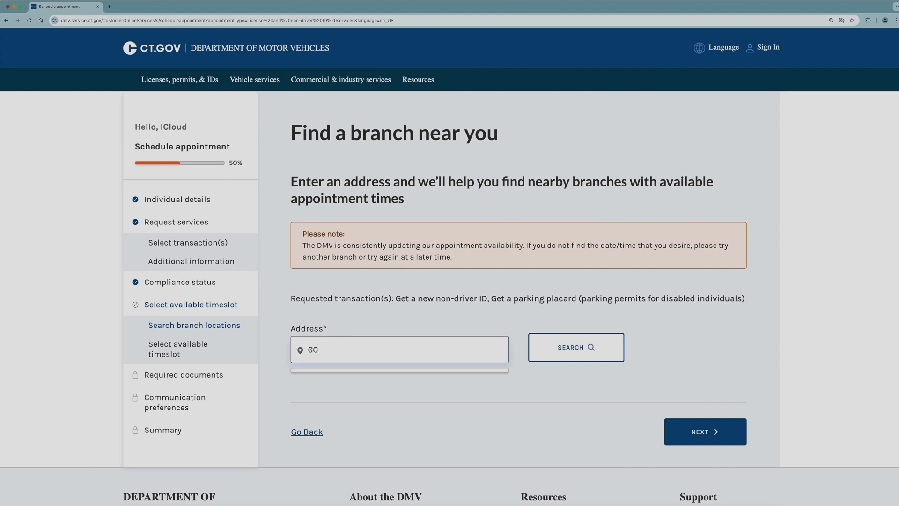
{"action": "type", "text": " STATE ST WETHERSFIELD"}
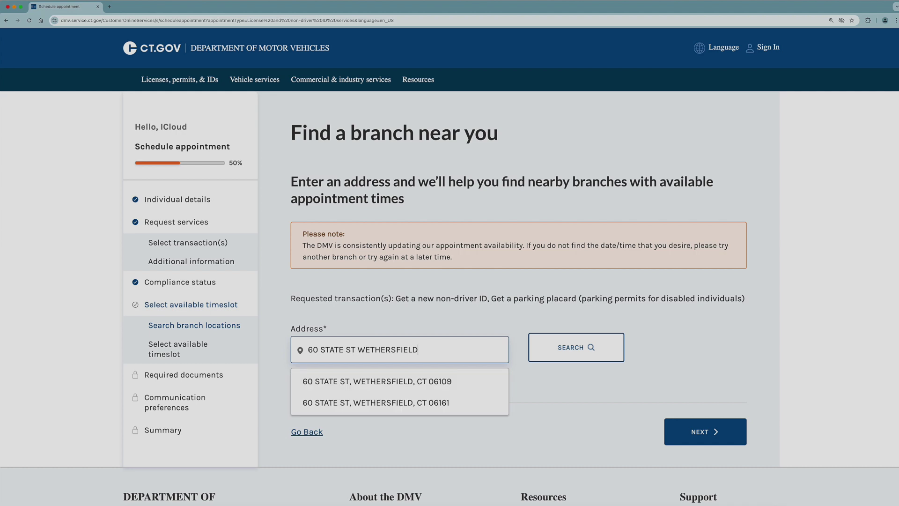
{"action": "left_click", "coordinate": [476, 402]}
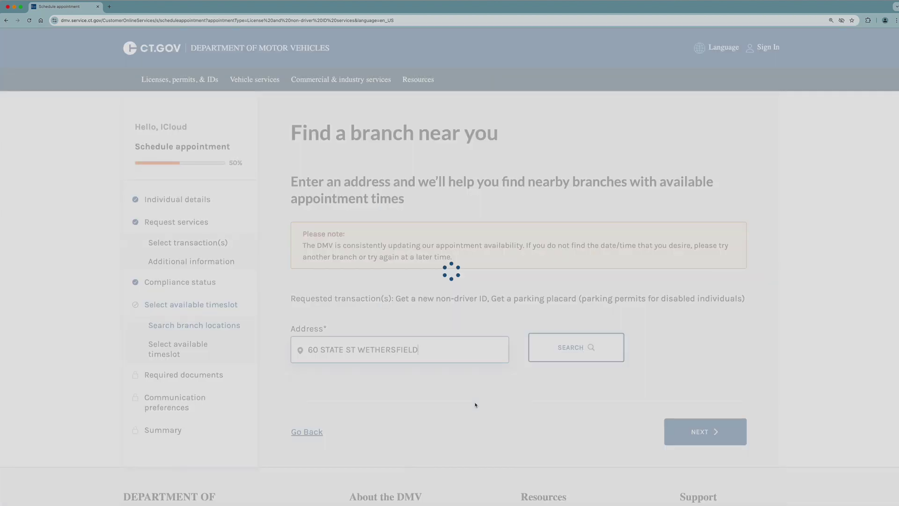
{"action": "left_click", "coordinate": [613, 354]}
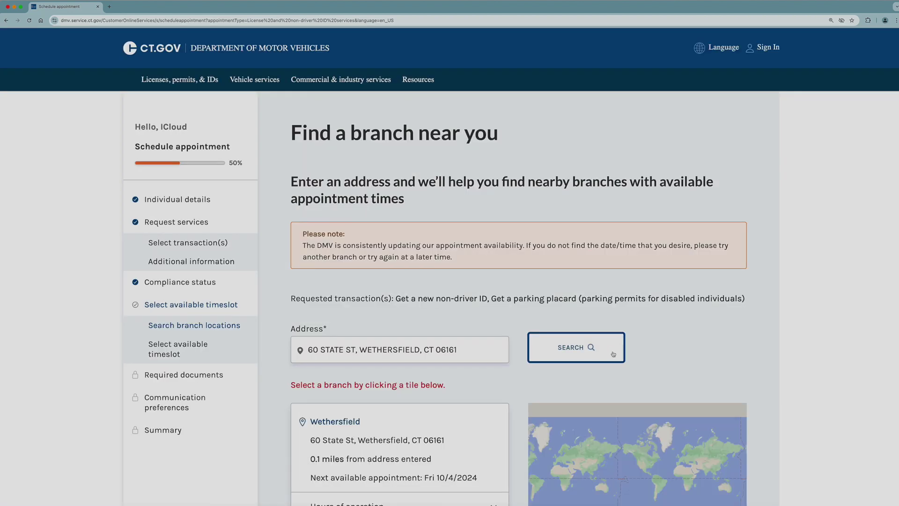
{"action": "scroll", "coordinate": [613, 354], "scroll_direction": "down", "scroll_amount": 5}
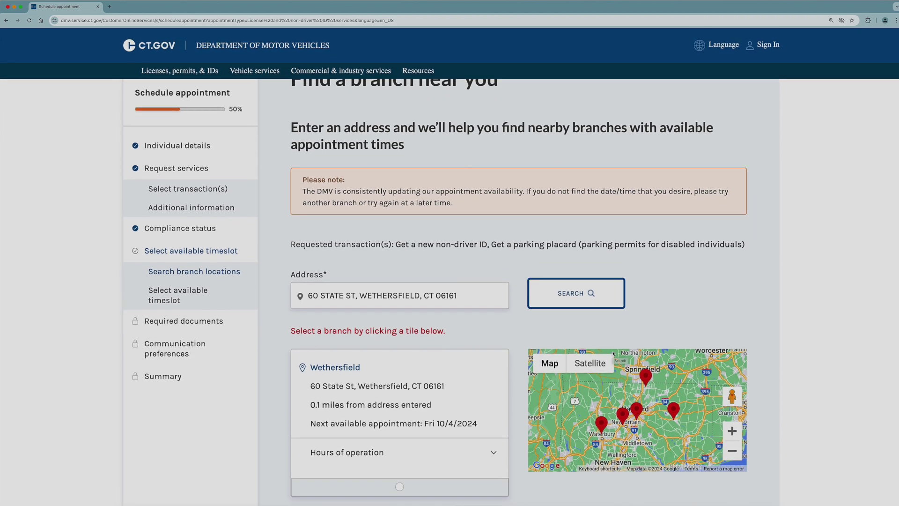
{"action": "left_click", "coordinate": [440, 228]}
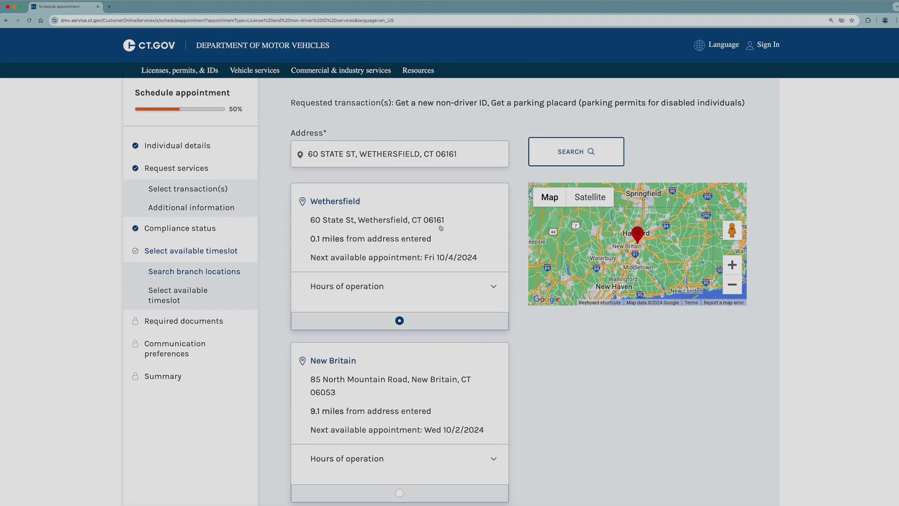
{"action": "scroll", "coordinate": [441, 228], "scroll_direction": "down", "scroll_amount": 15}
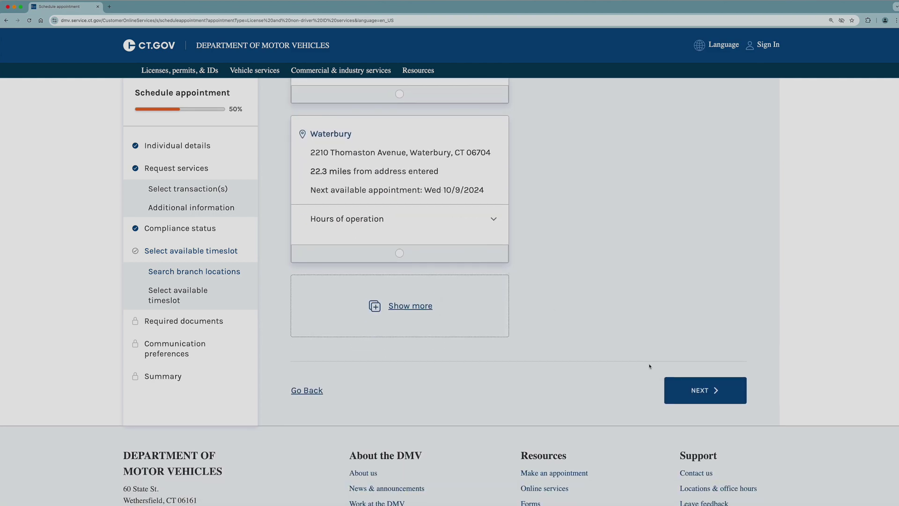
Book the 11:40 AM slot on Friday 4 Oct at Wethersfield
{"action": "left_click", "coordinate": [734, 396]}
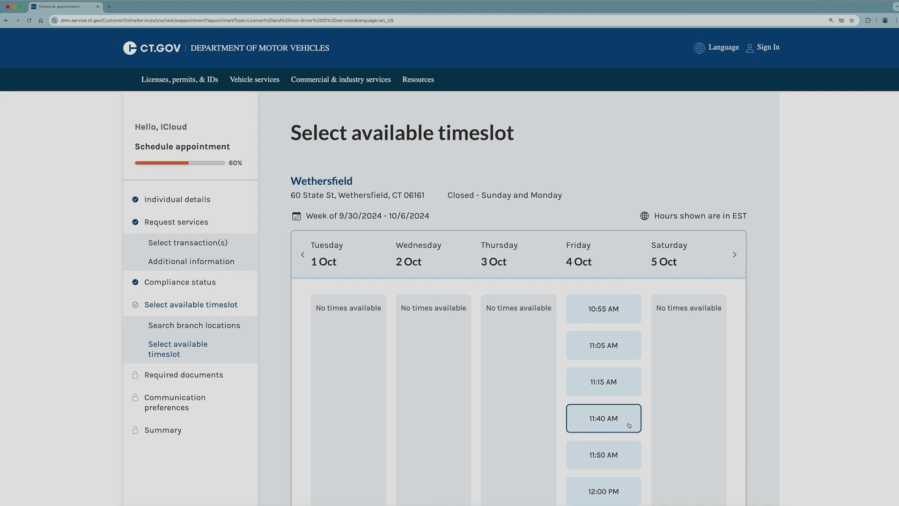
{"action": "scroll", "coordinate": [629, 425], "scroll_direction": "down", "scroll_amount": 15}
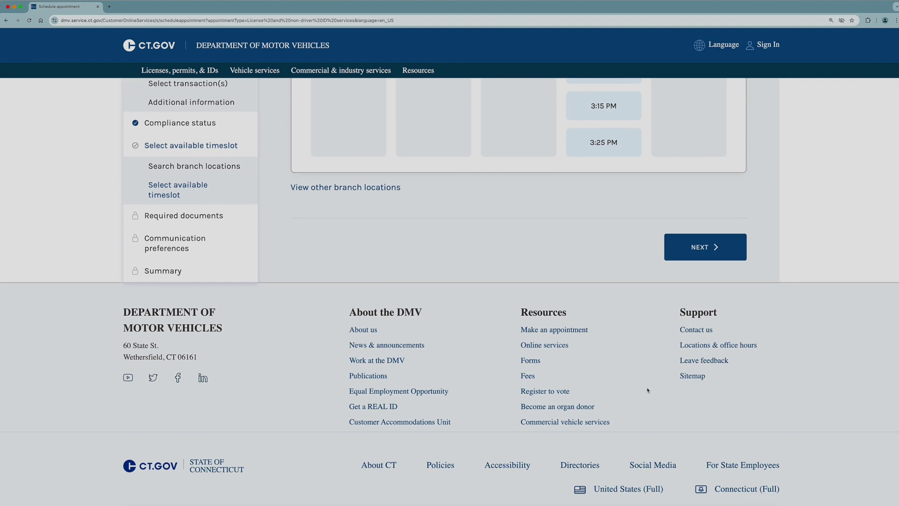
{"action": "left_click", "coordinate": [740, 252]}
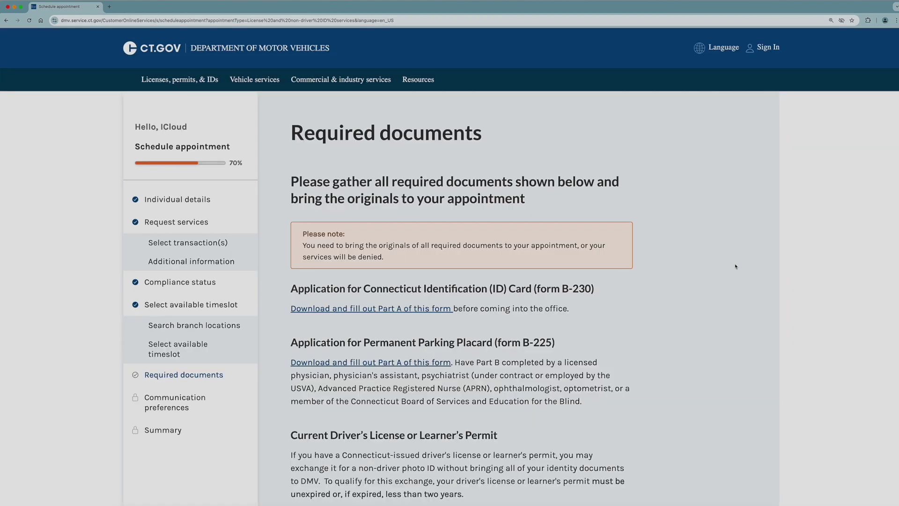
Acknowledge bringing the original required documents and continue
{"action": "scroll", "coordinate": [735, 268], "scroll_direction": "down", "scroll_amount": 6}
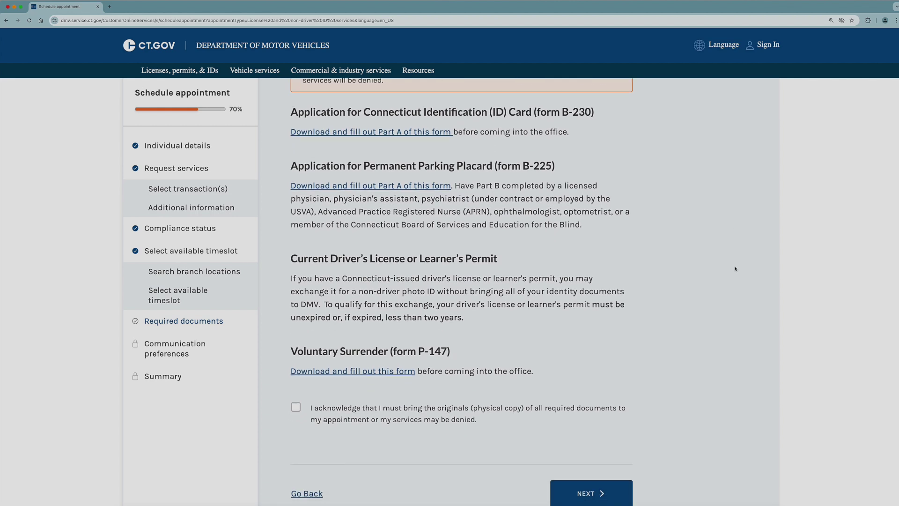
{"action": "scroll", "coordinate": [735, 269], "scroll_direction": "down", "scroll_amount": 1}
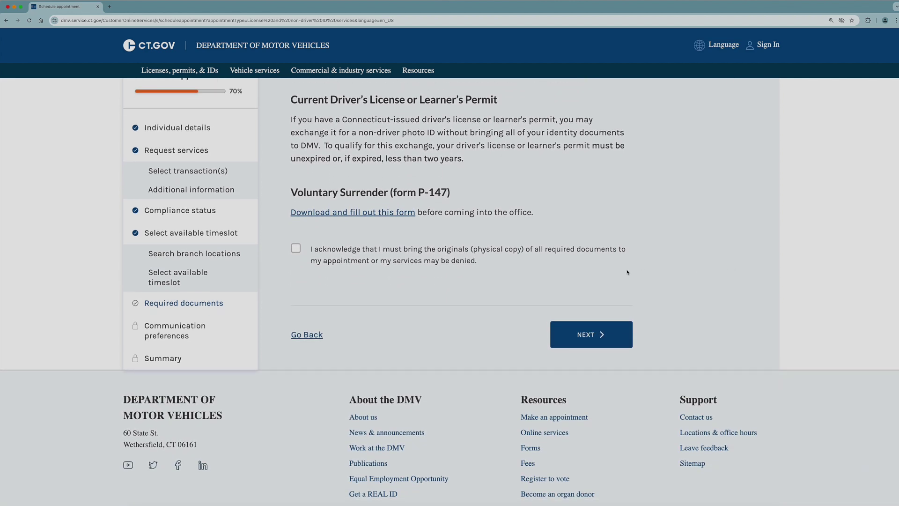
{"action": "left_click", "coordinate": [297, 249]}
{"action": "left_click", "coordinate": [627, 343]}
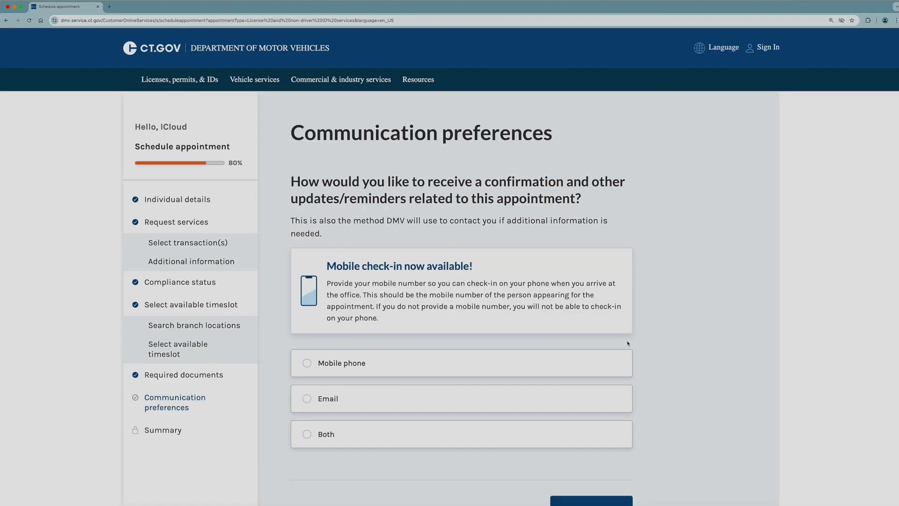
Choose Email as the contact method, enter the email address and verify it with the emailed code
{"action": "left_click", "coordinate": [588, 398]}
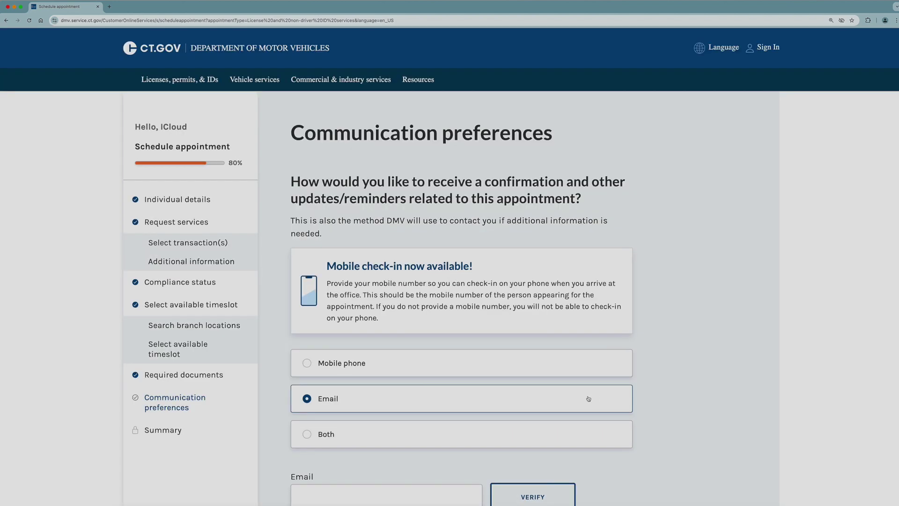
{"action": "scroll", "coordinate": [588, 398], "scroll_direction": "down", "scroll_amount": 5}
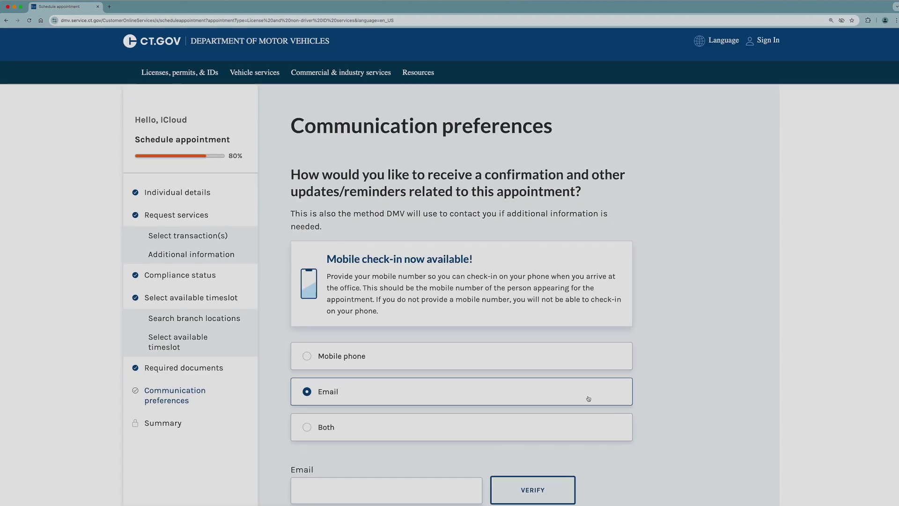
{"action": "left_click", "coordinate": [396, 254]}
{"action": "type", "text": "generic"}
{"action": "type", "text": "@email.com"}
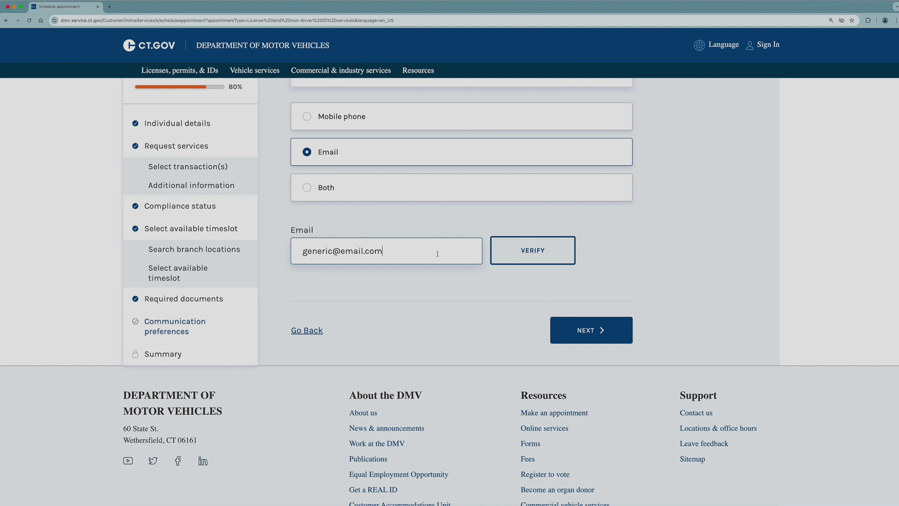
{"action": "left_click", "coordinate": [566, 260]}
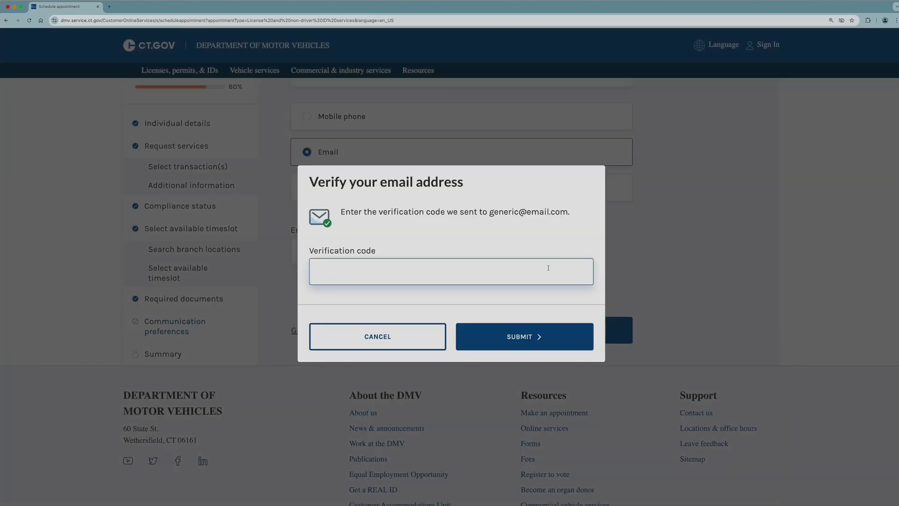
{"action": "type", "text": "12345"}
{"action": "left_click", "coordinate": [579, 344]}
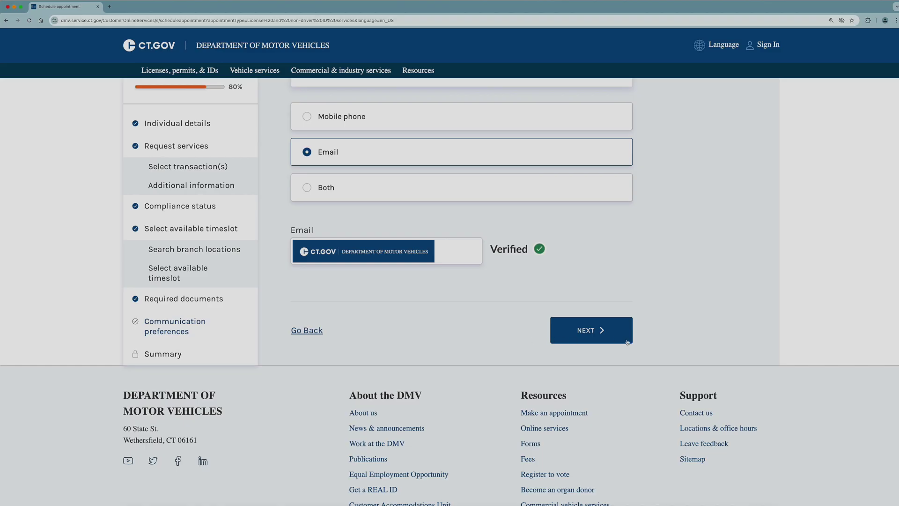
Review the appointment Summary down through compliance status and the perjury declaration
{"action": "left_click", "coordinate": [623, 340]}
{"action": "scroll", "coordinate": [450, 267], "scroll_direction": "down", "scroll_amount": 3}
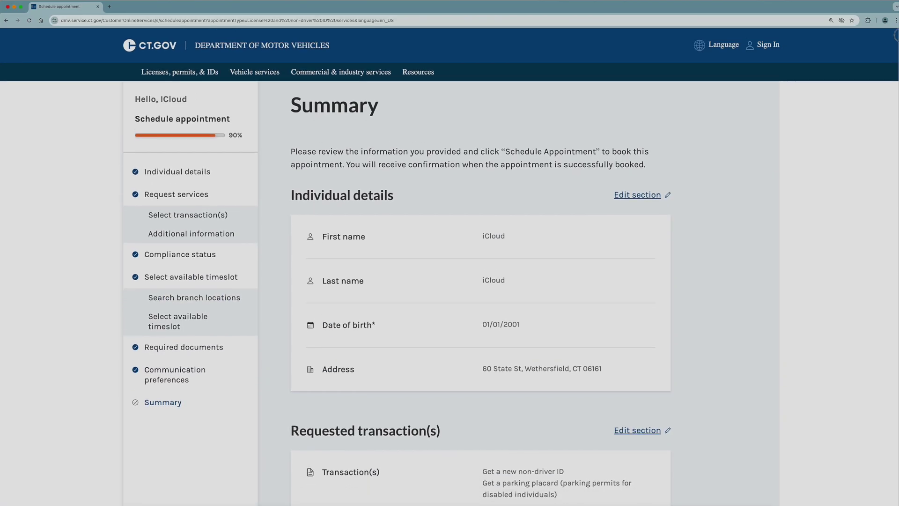
{"action": "scroll", "coordinate": [449, 267], "scroll_direction": "down", "scroll_amount": 3}
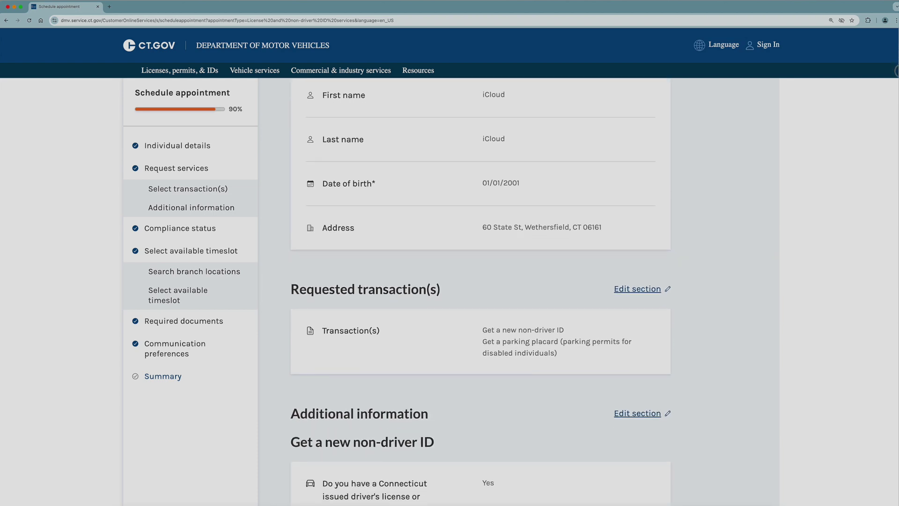
{"action": "scroll", "coordinate": [897, 98], "scroll_direction": "down", "scroll_amount": 3}
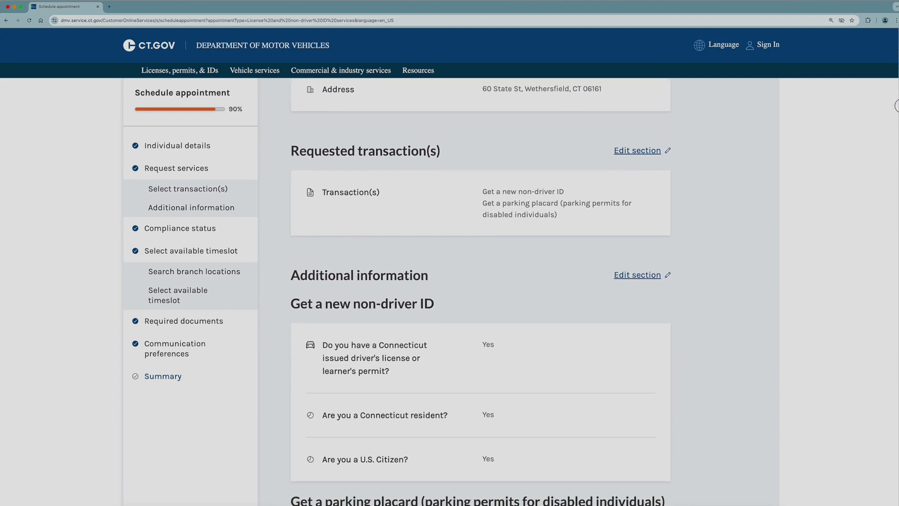
{"action": "scroll", "coordinate": [894, 135], "scroll_direction": "down", "scroll_amount": 3}
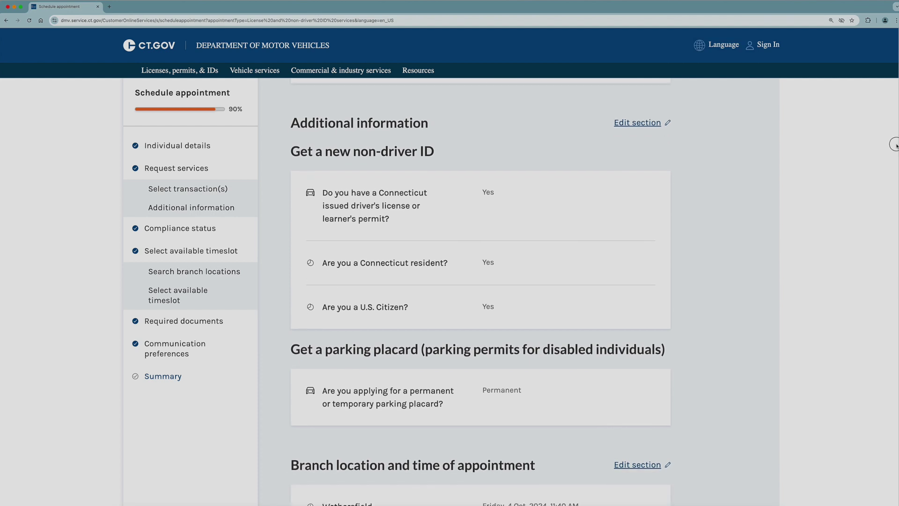
{"action": "scroll", "coordinate": [893, 174], "scroll_direction": "down", "scroll_amount": 2}
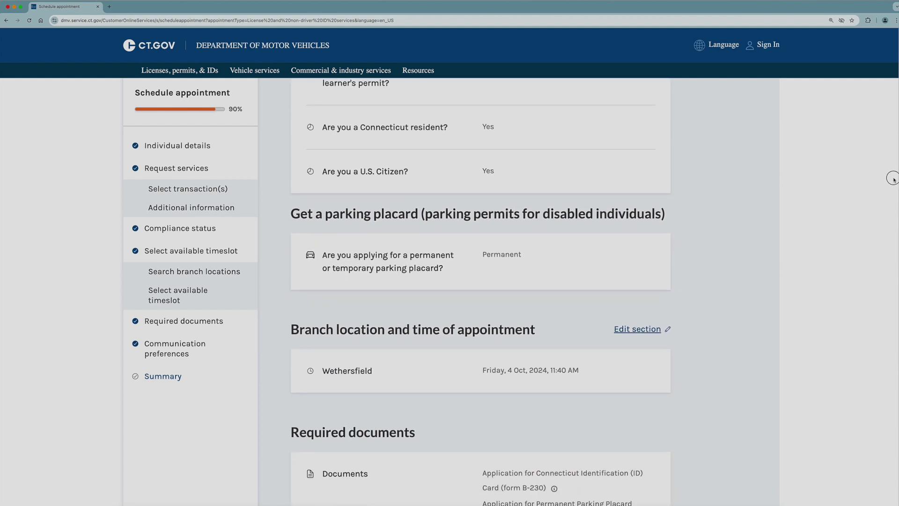
{"action": "scroll", "coordinate": [891, 202], "scroll_direction": "down", "scroll_amount": 2}
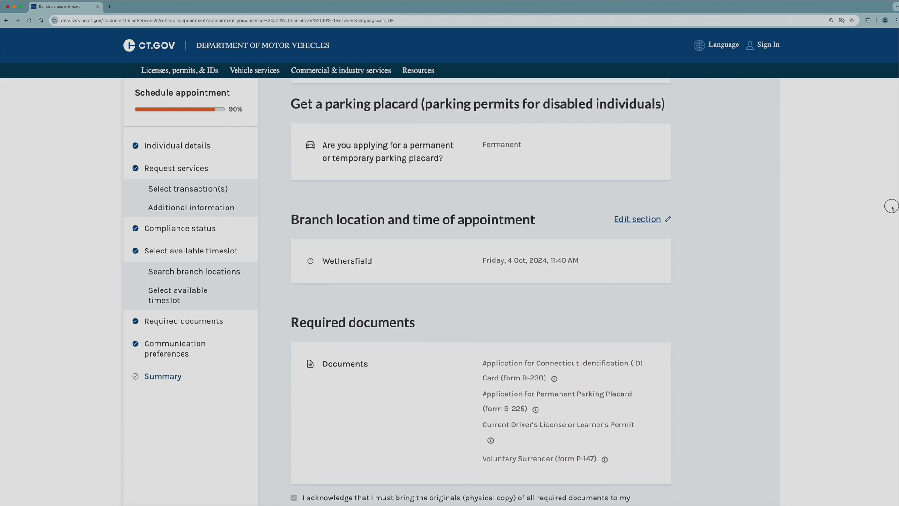
{"action": "scroll", "coordinate": [892, 342], "scroll_direction": "down", "scroll_amount": 10}
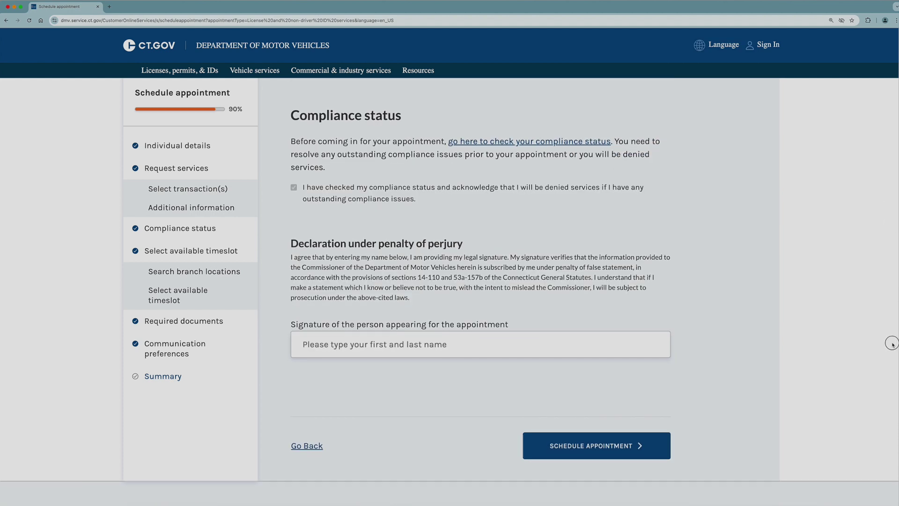